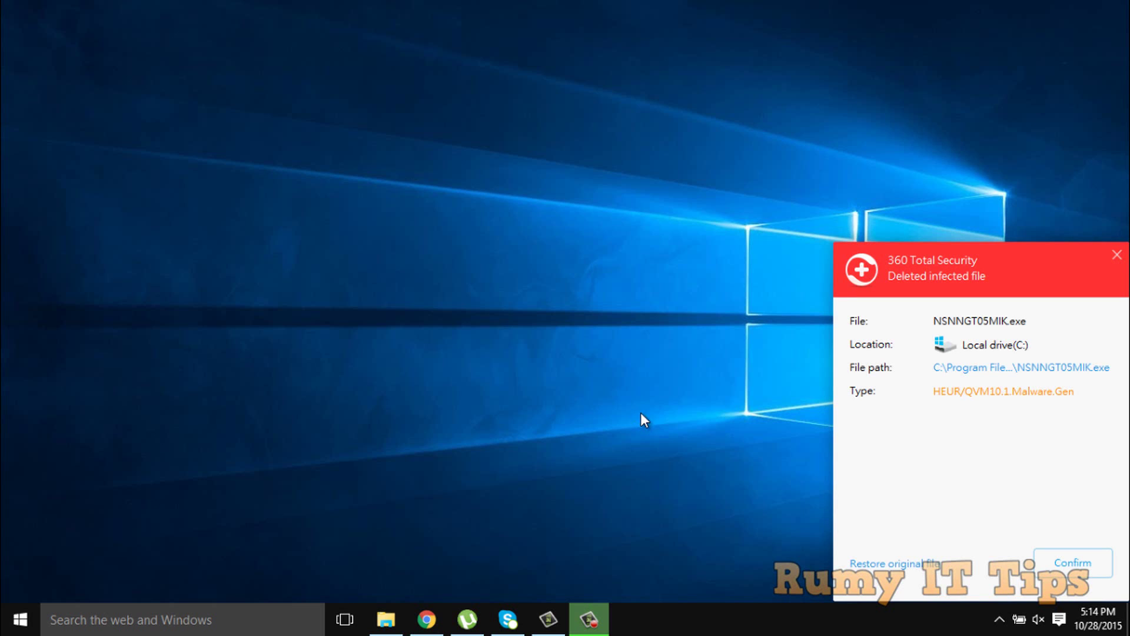
# Confirm the 360 Total Security notice about deleting the infected file NSNNGT05MIK.exe.
pyautogui.click(1073, 562)
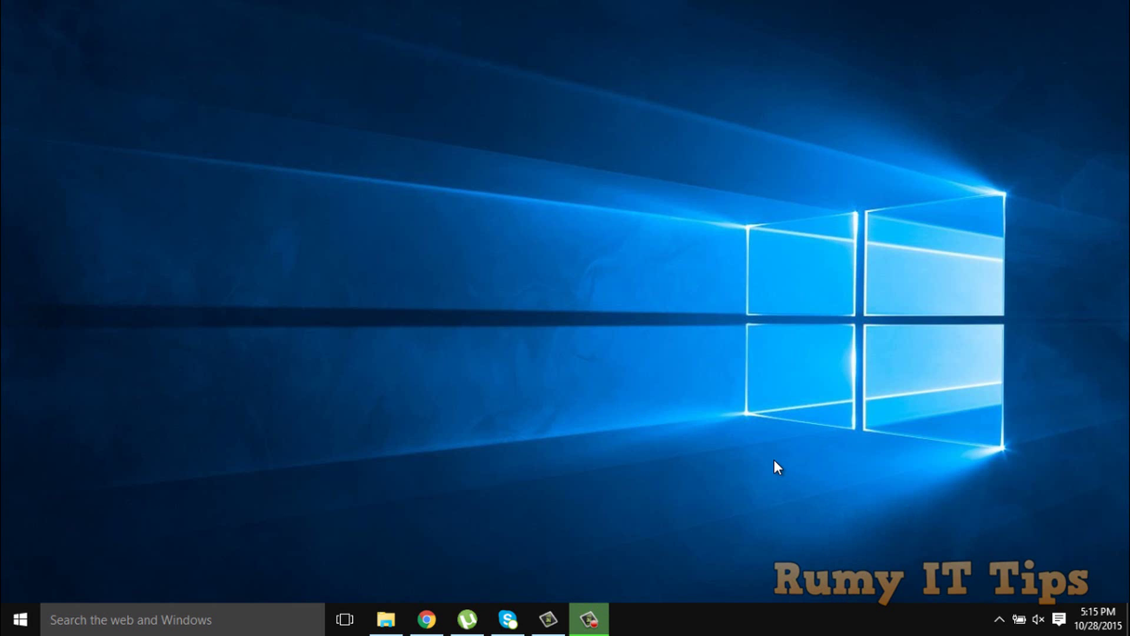
# Launch Device Manager by running devmgmt.msc from the Run box.
pyautogui.press('super+r')
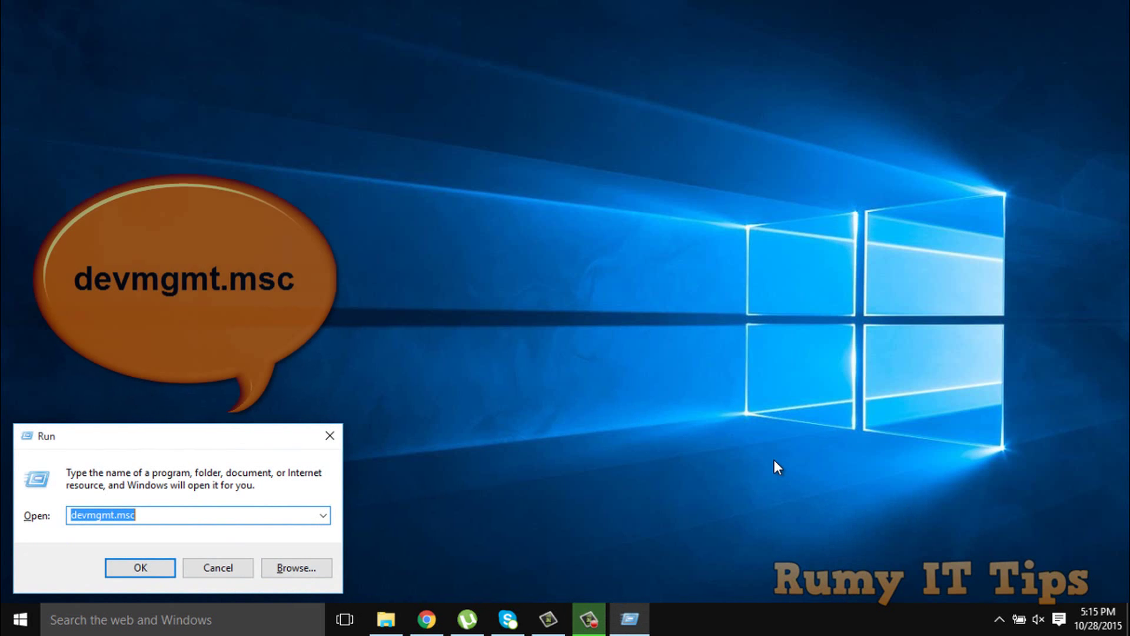
pyautogui.write('de')
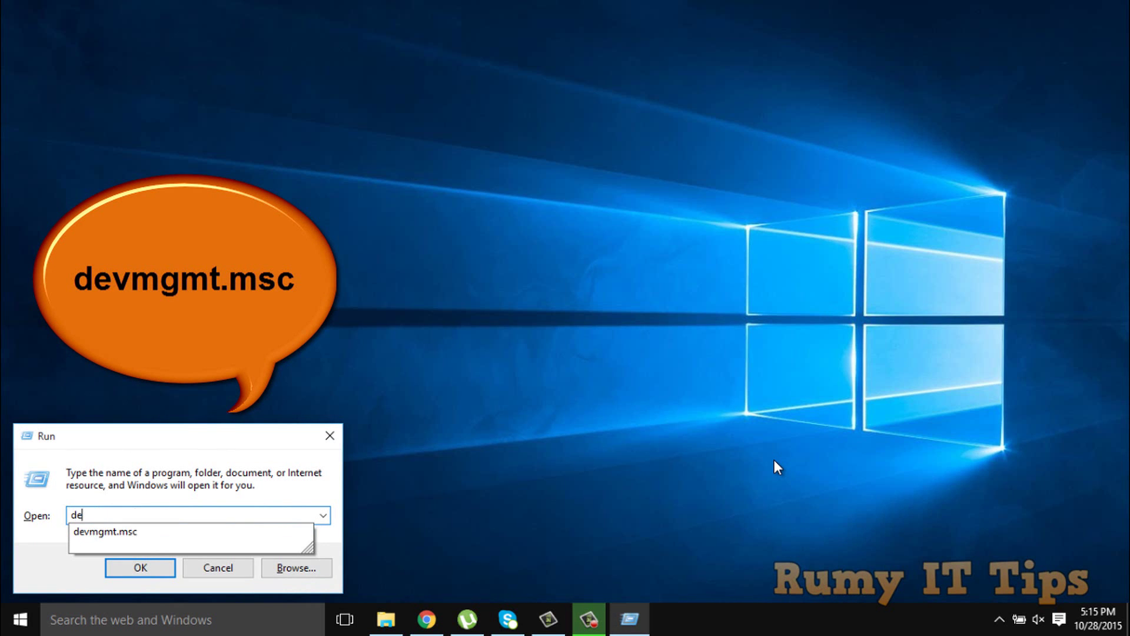
pyautogui.press('Down')
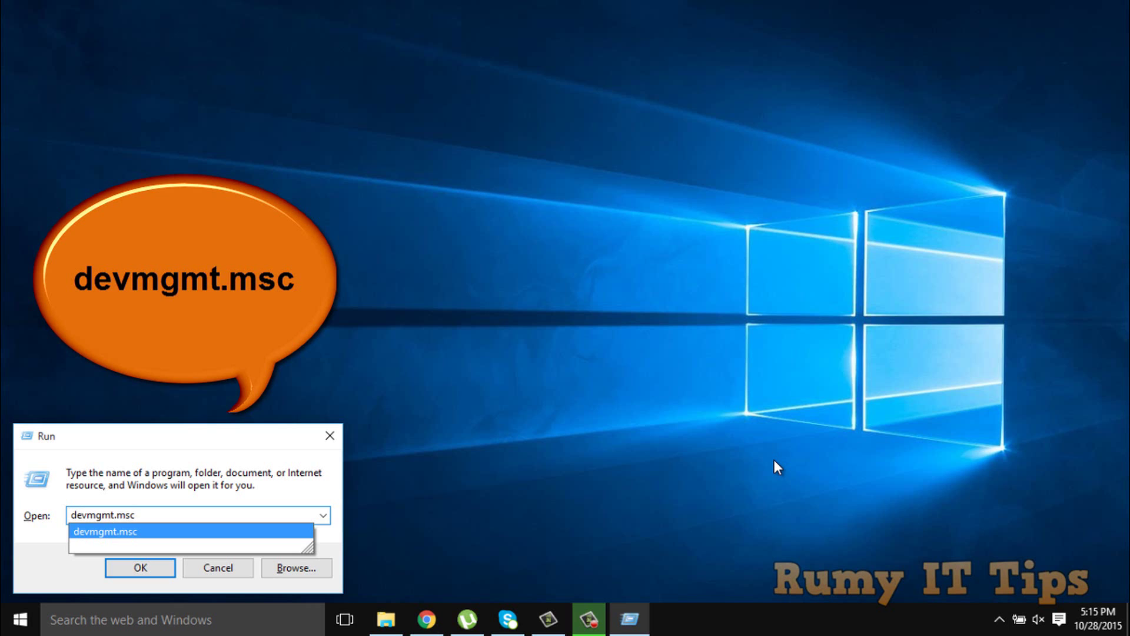
pyautogui.click(59, 566)
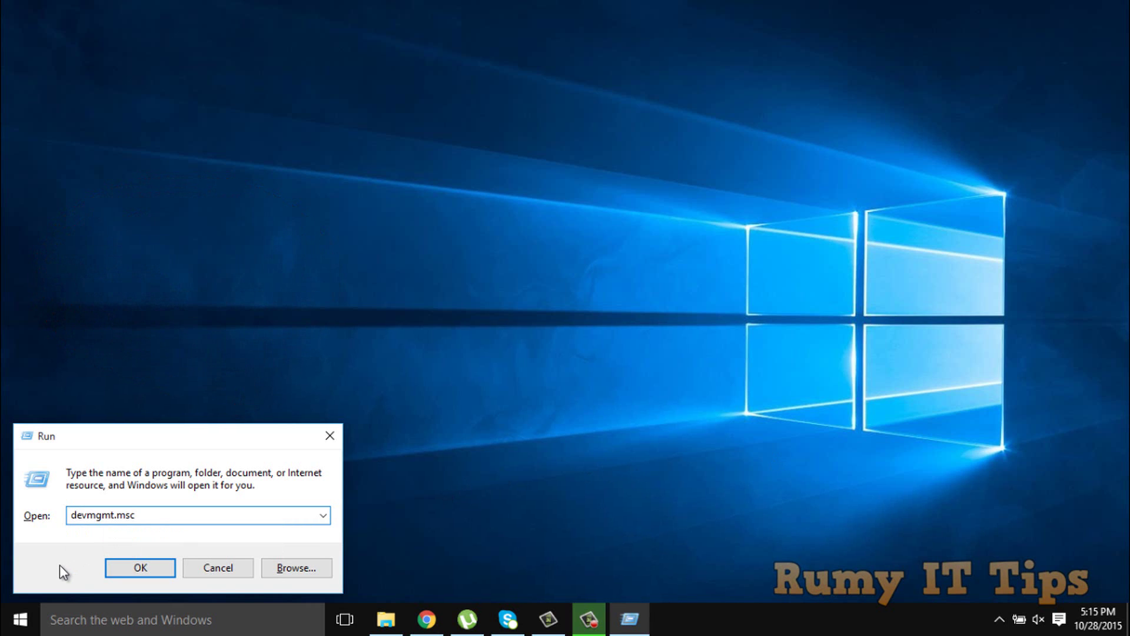
pyautogui.click(140, 569)
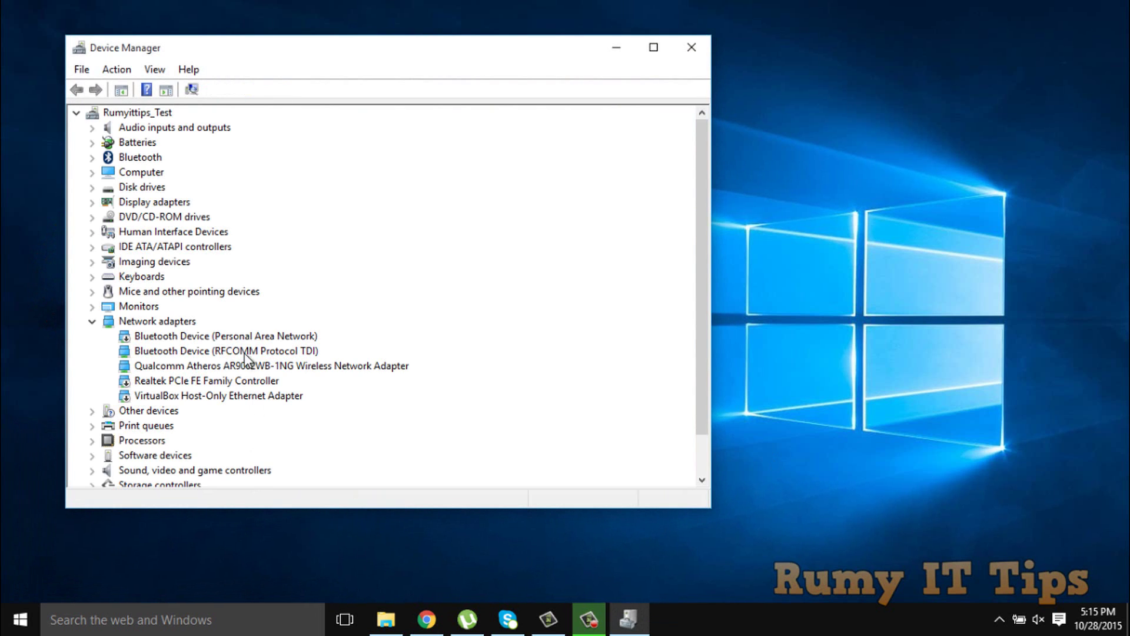
# Expand Bluetooth and enable the Bluetooth Device (Personal Area Network) adapter.
pyautogui.moveTo(192, 45); pyautogui.dragTo(246, 48)
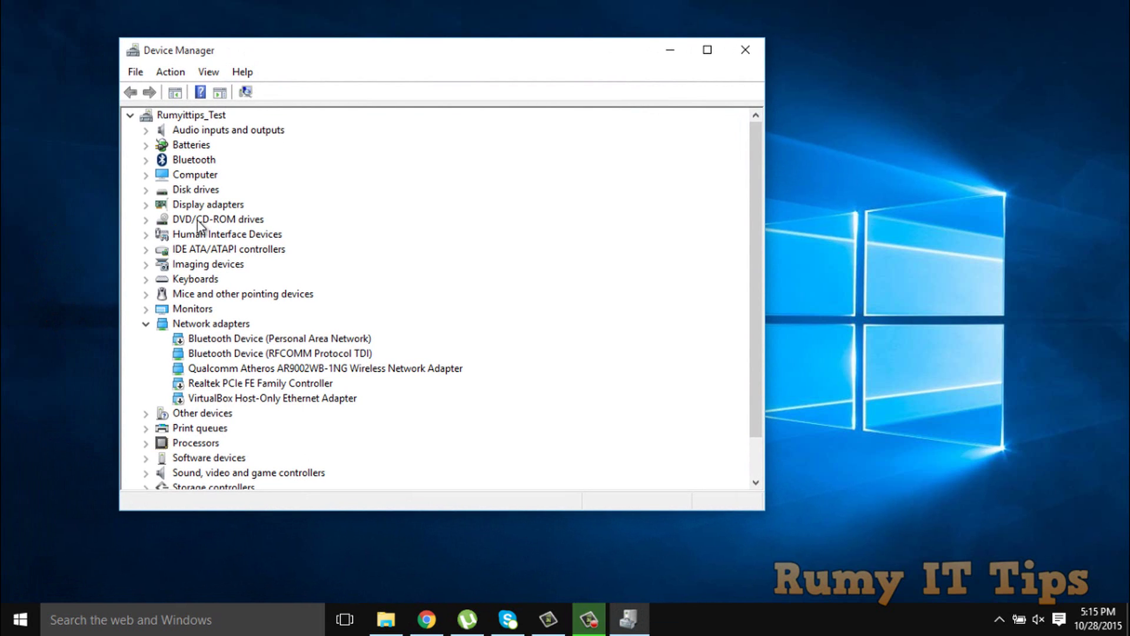
pyautogui.click(146, 166)
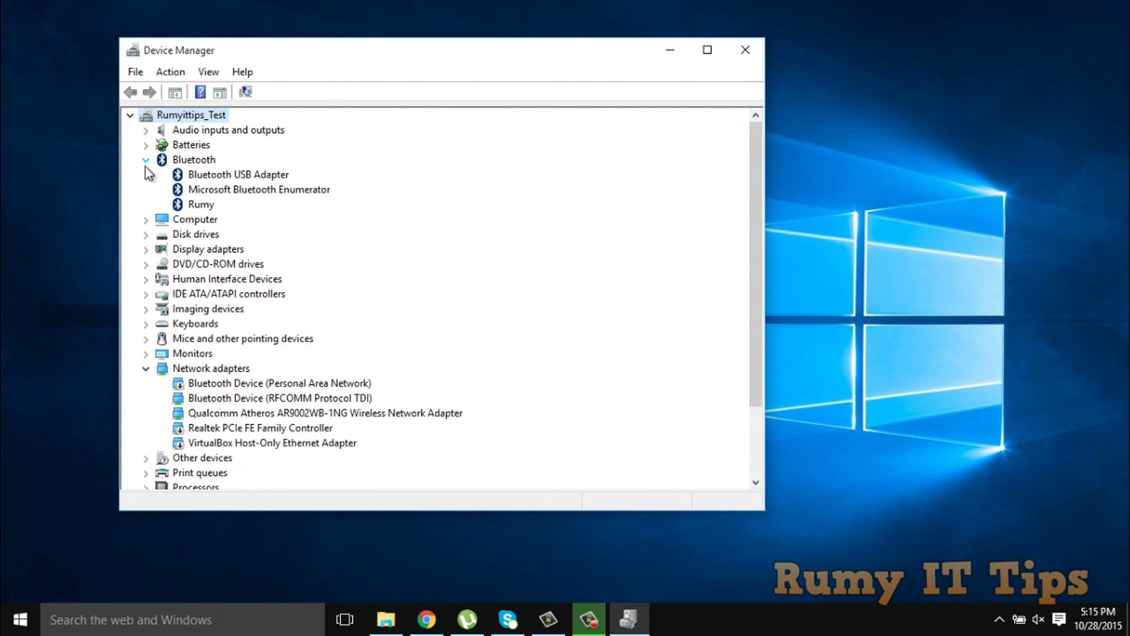
pyautogui.click(270, 385)
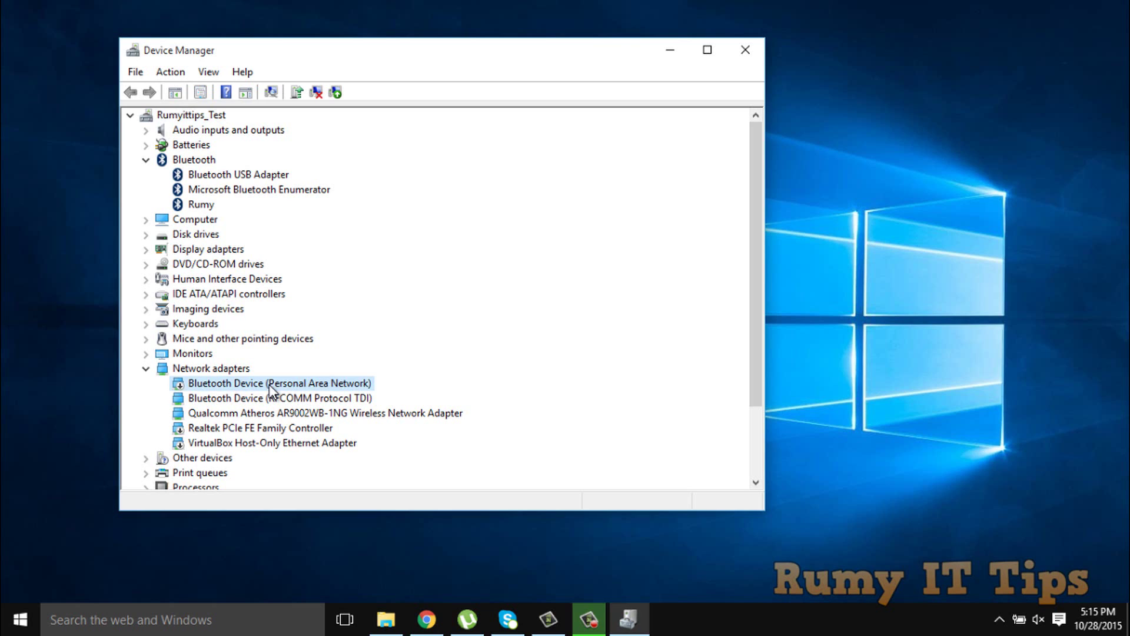
pyautogui.rightClick(271, 392)
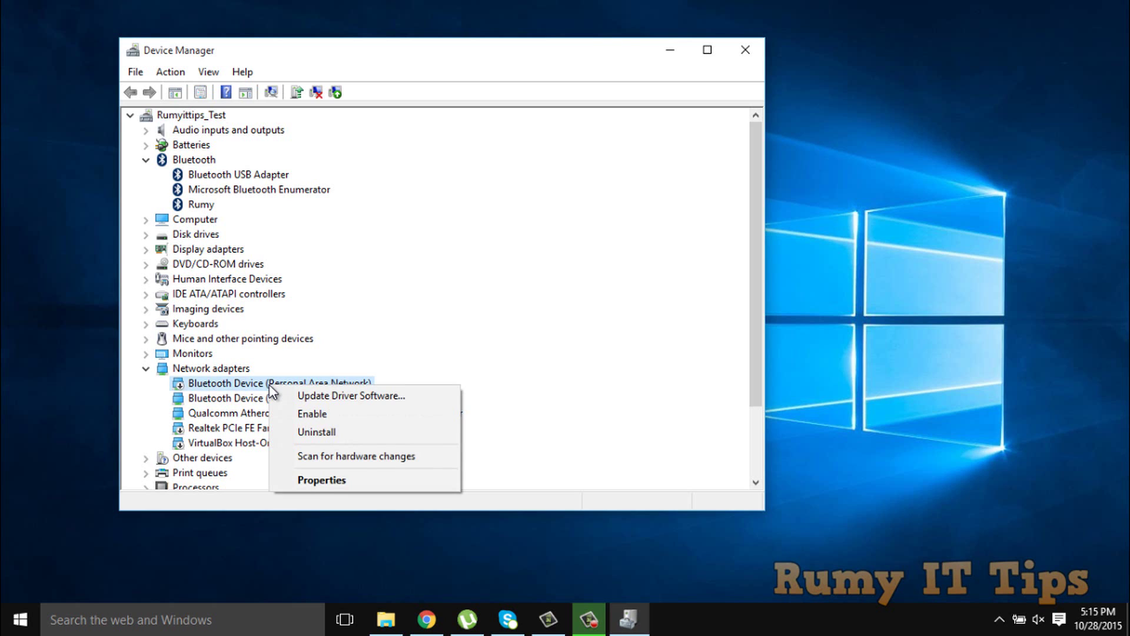
pyautogui.click(310, 415)
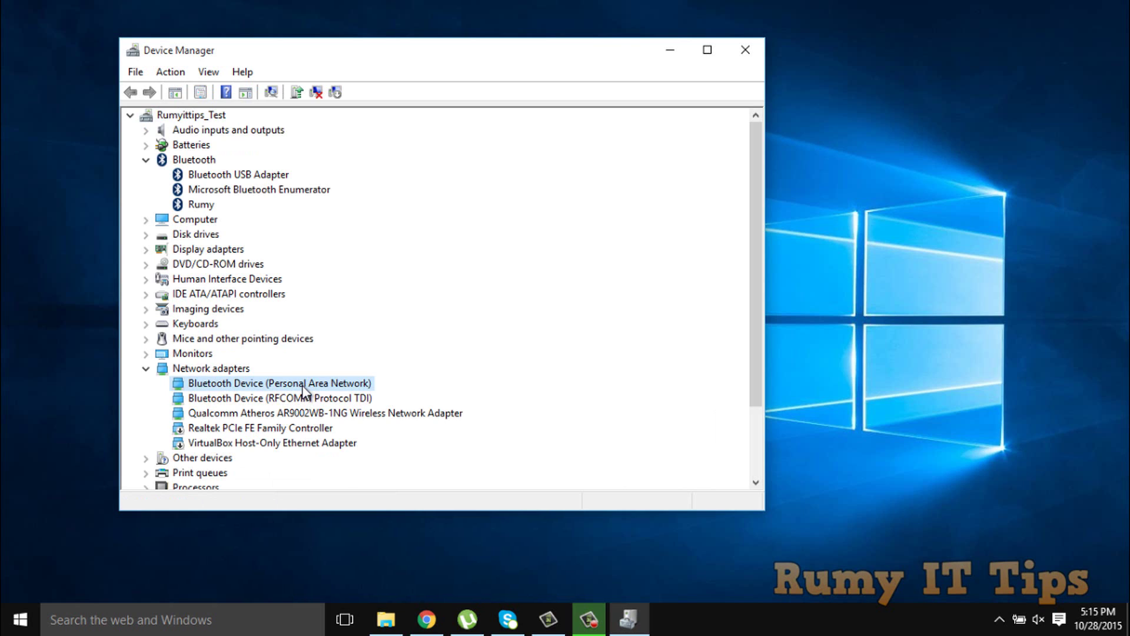
pyautogui.rightClick(302, 385)
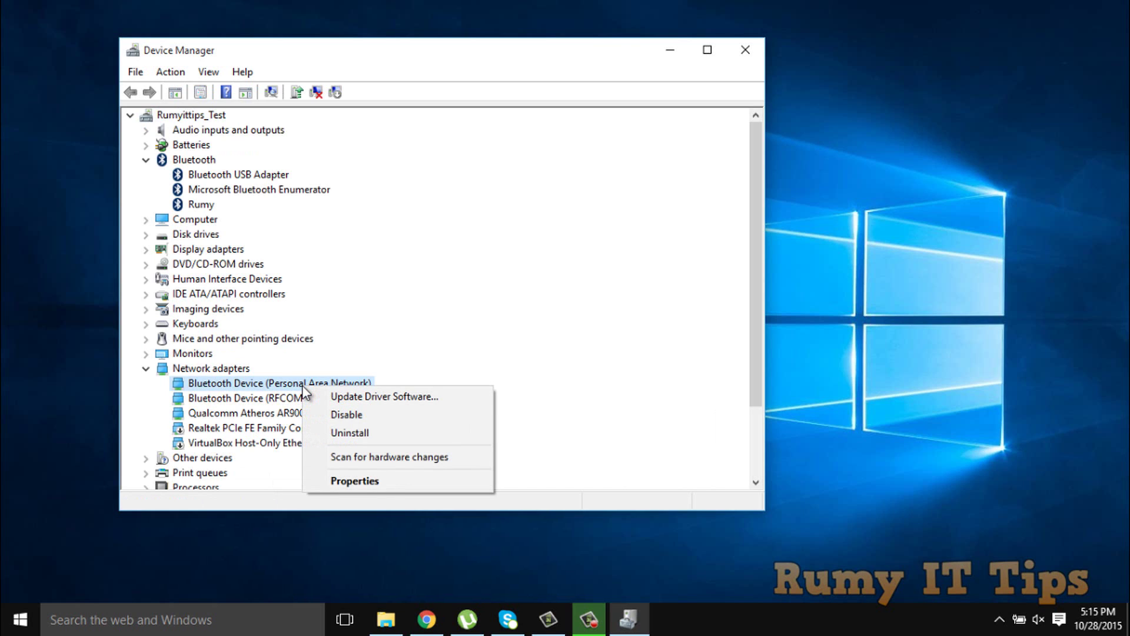
# Reinstall the Bluetooth Device (Personal Area Network) driver, picking it from drivers already on the computer.
pyautogui.click(457, 402)
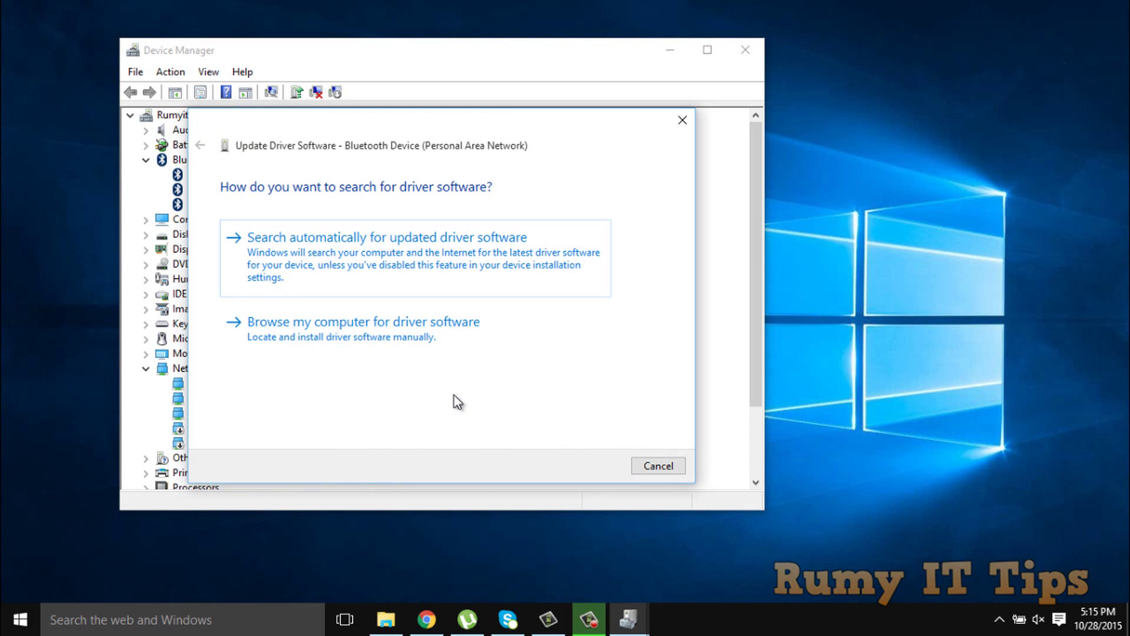
pyautogui.moveTo(236, 132); pyautogui.dragTo(459, 70)
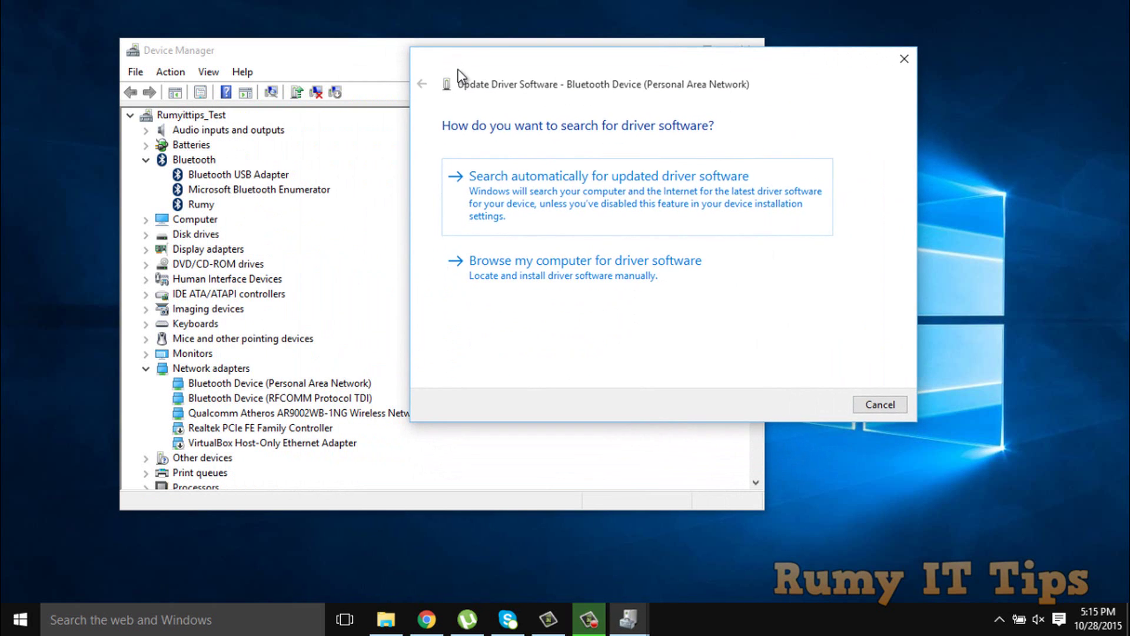
pyautogui.click(574, 276)
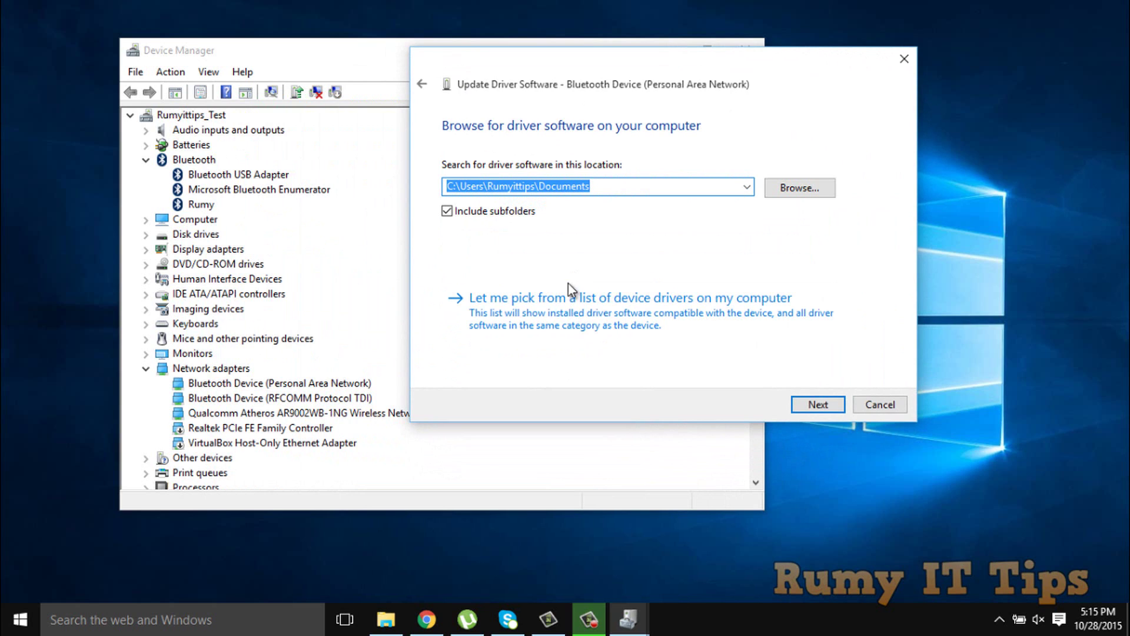
pyautogui.click(546, 327)
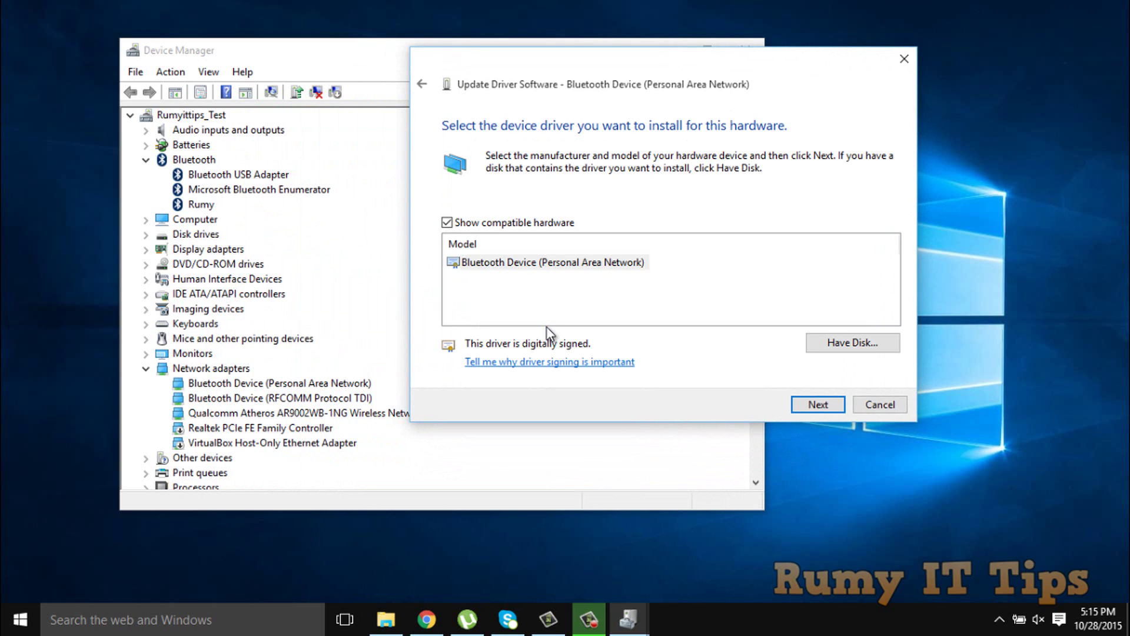
pyautogui.click(497, 263)
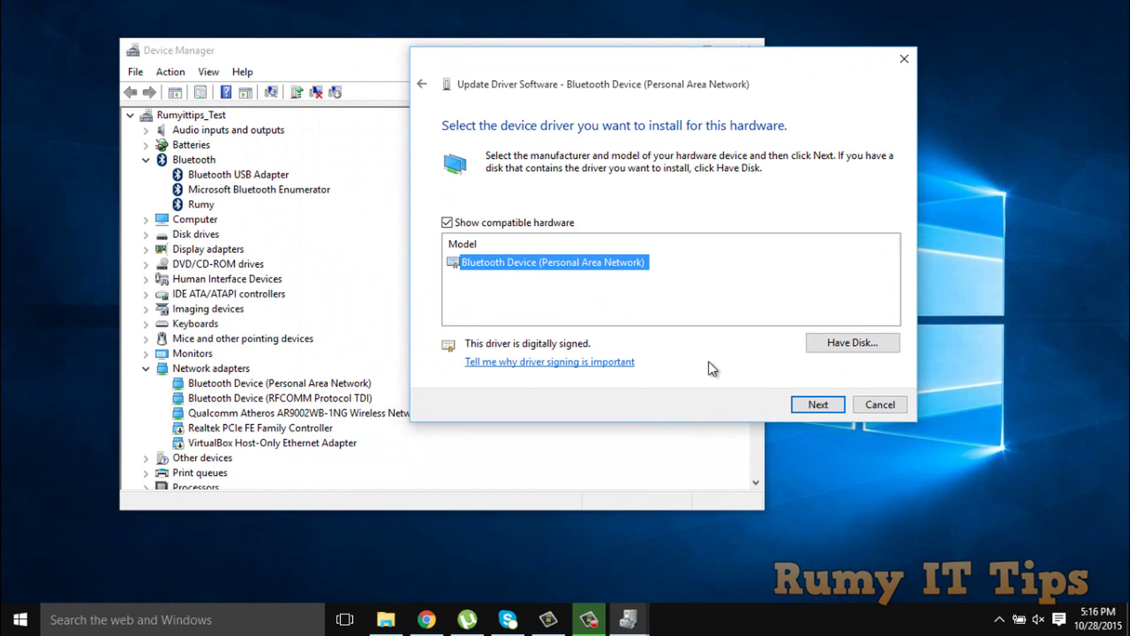
pyautogui.click(819, 407)
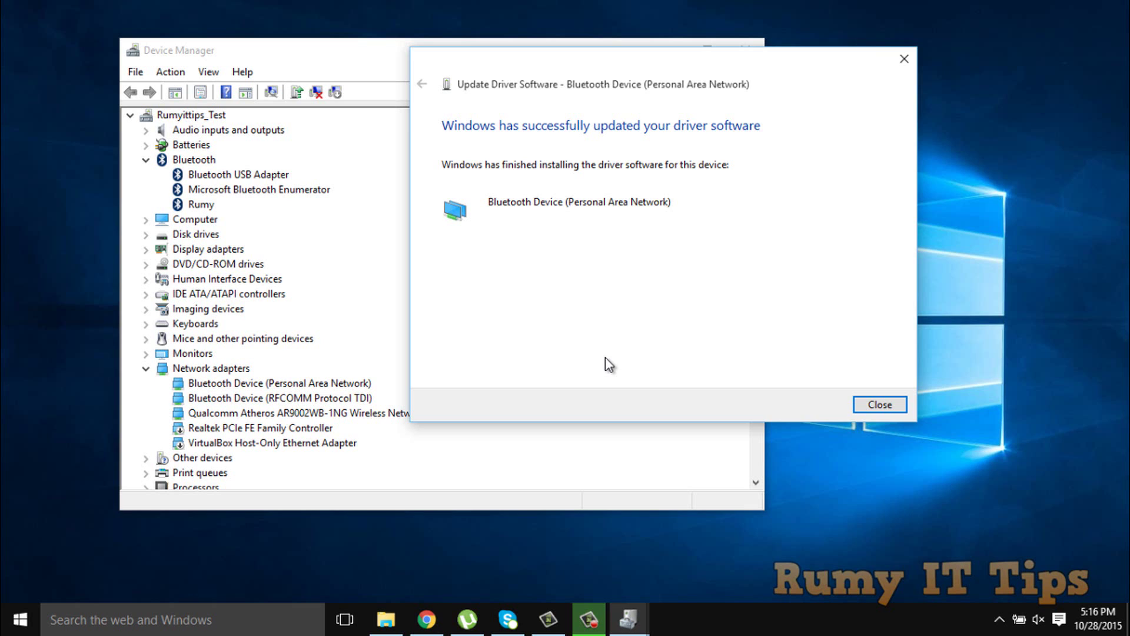
pyautogui.click(874, 405)
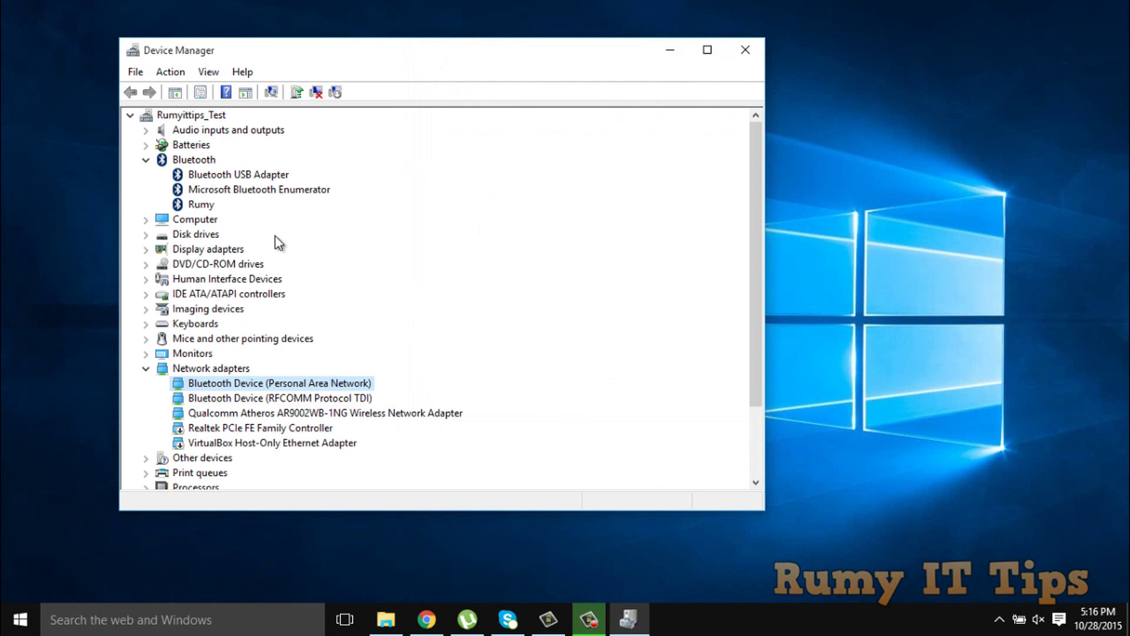
# Scan the whole computer for hardware changes, then close Device Manager.
pyautogui.click(180, 160)
pyautogui.click(180, 117)
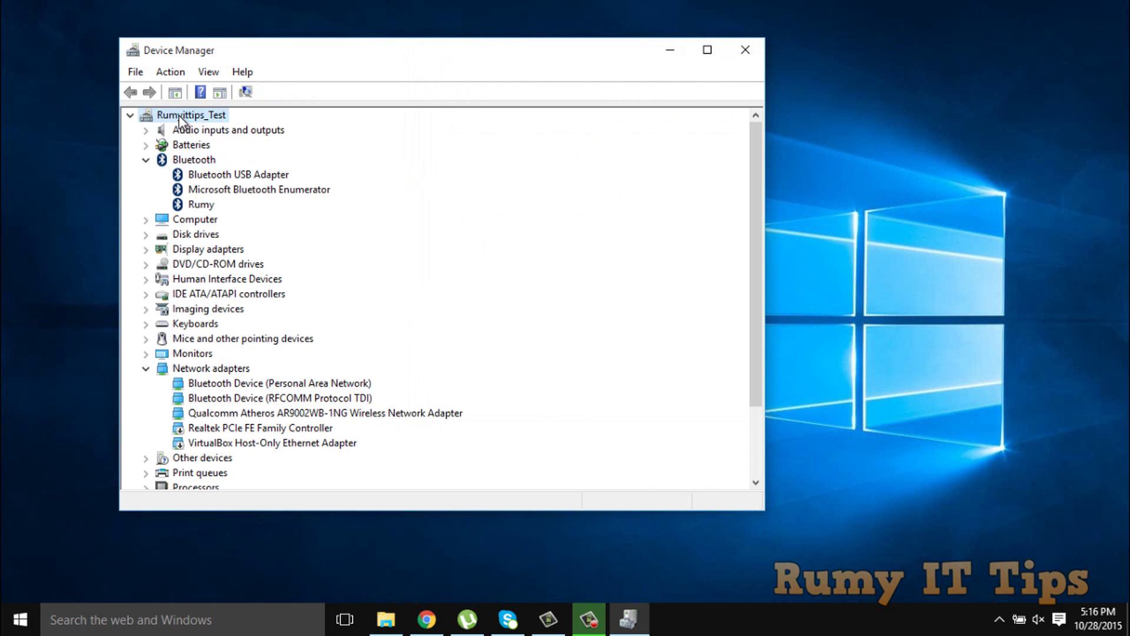
pyautogui.rightClick(182, 121)
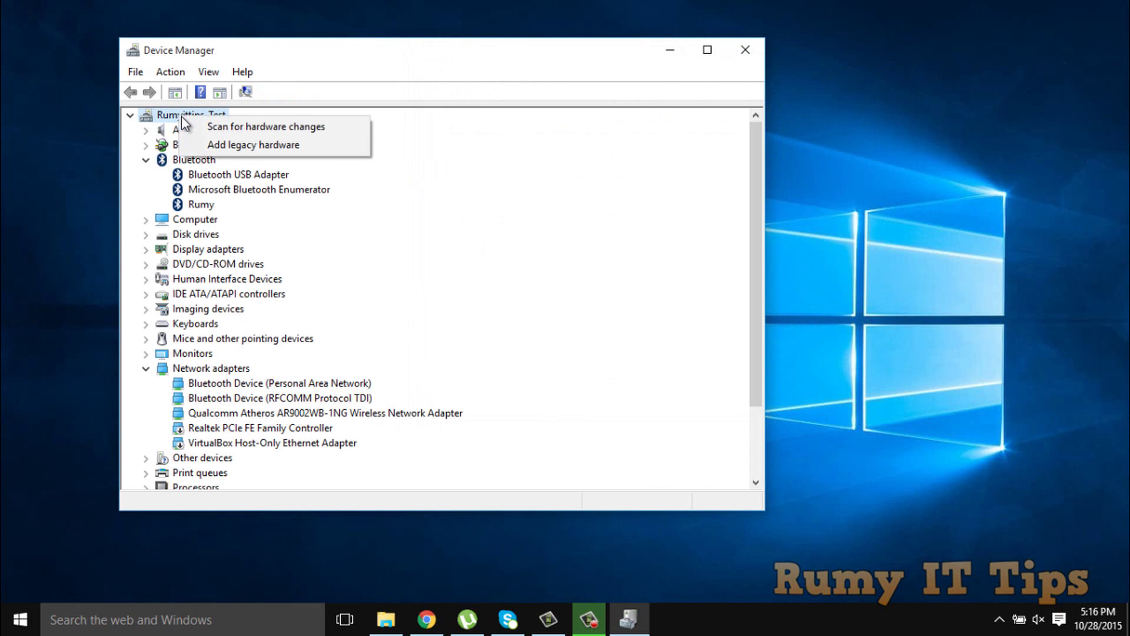
pyautogui.click(220, 129)
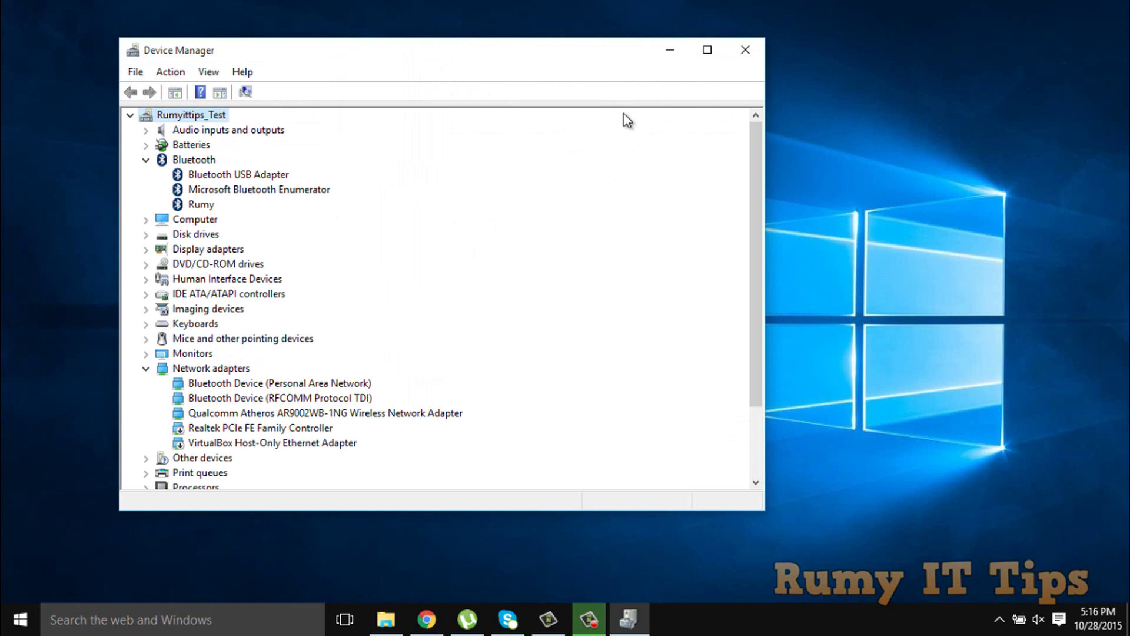
pyautogui.click(759, 53)
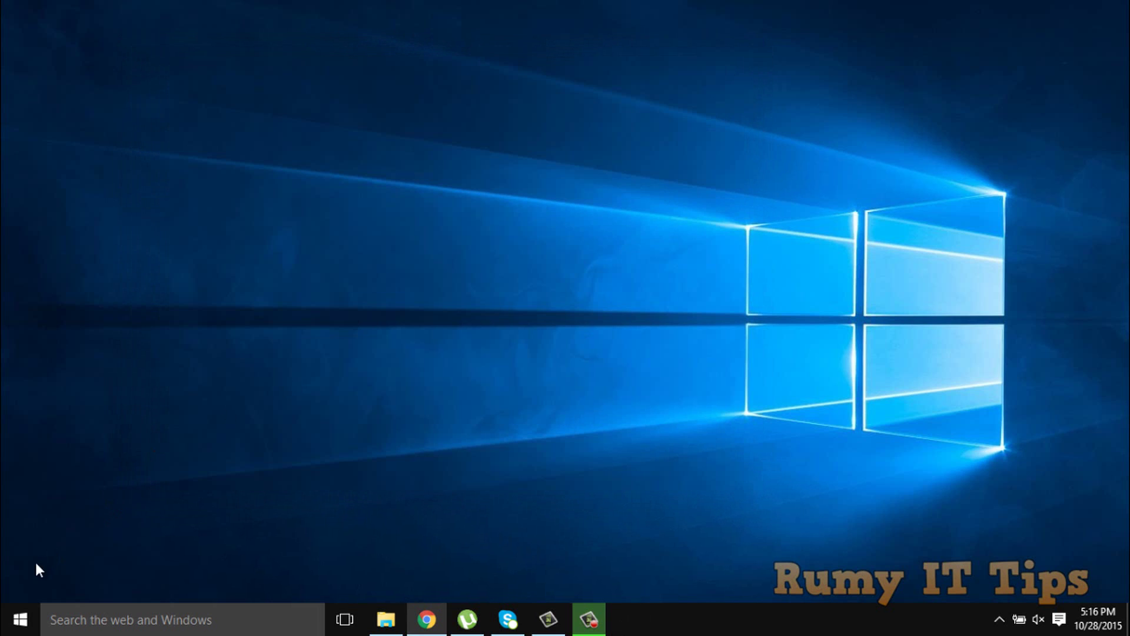
pyautogui.click(20, 632)
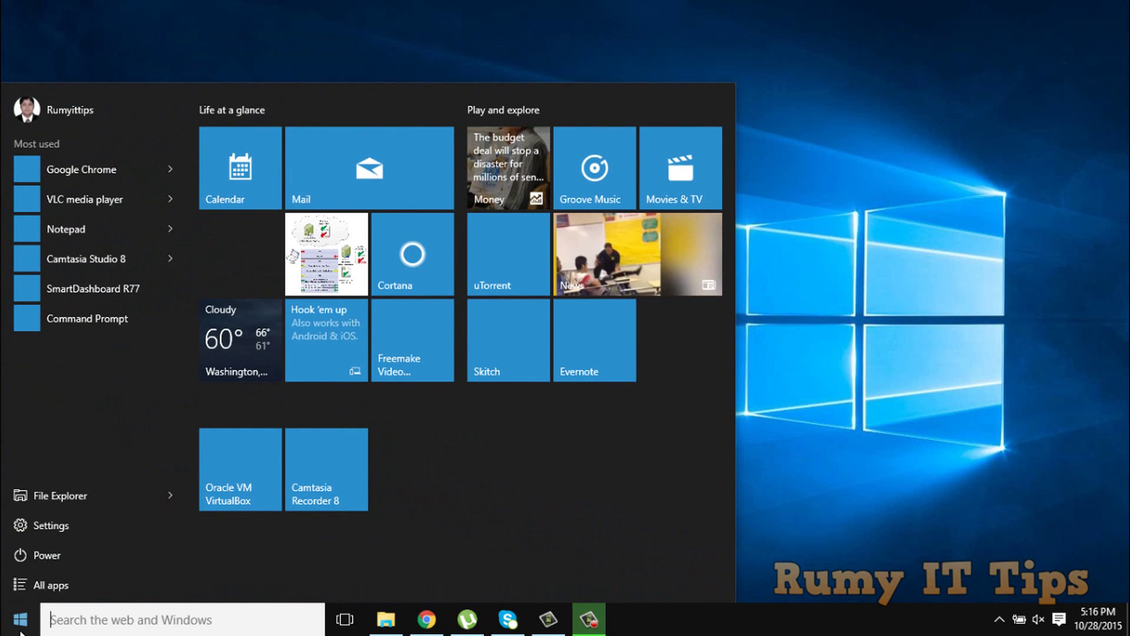
pyautogui.click(108, 525)
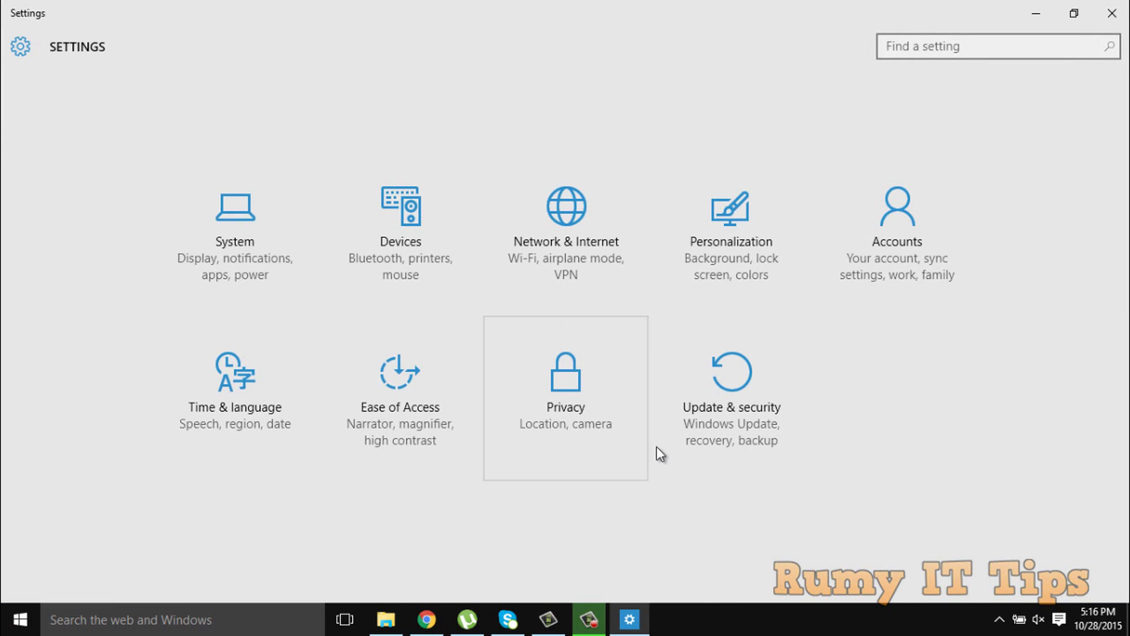
pyautogui.click(775, 376)
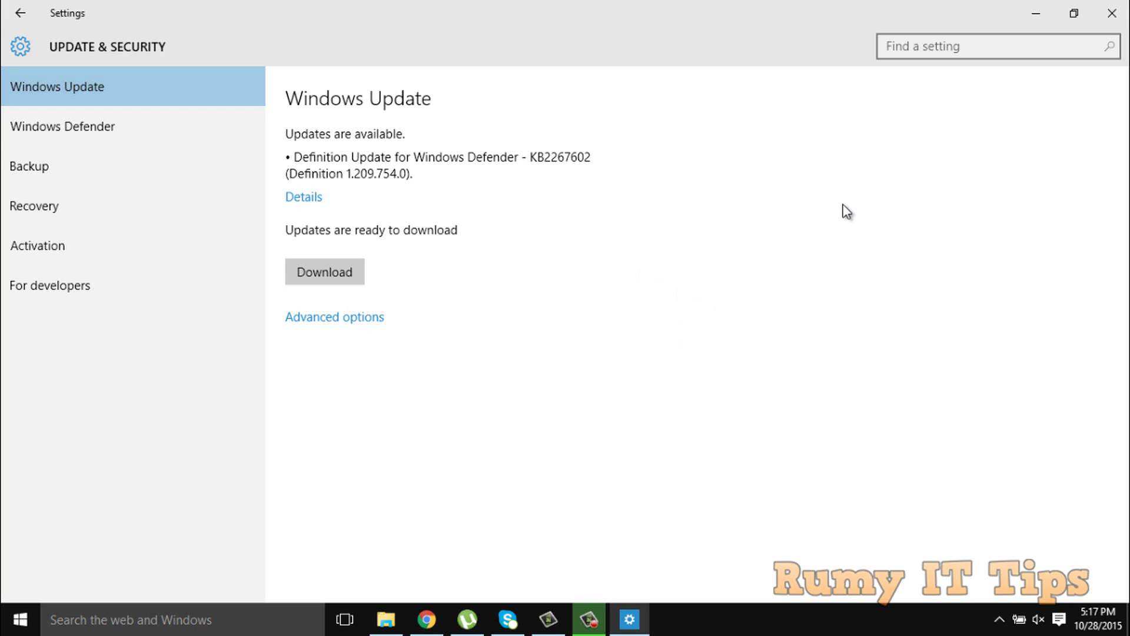
pyautogui.click(1111, 13)
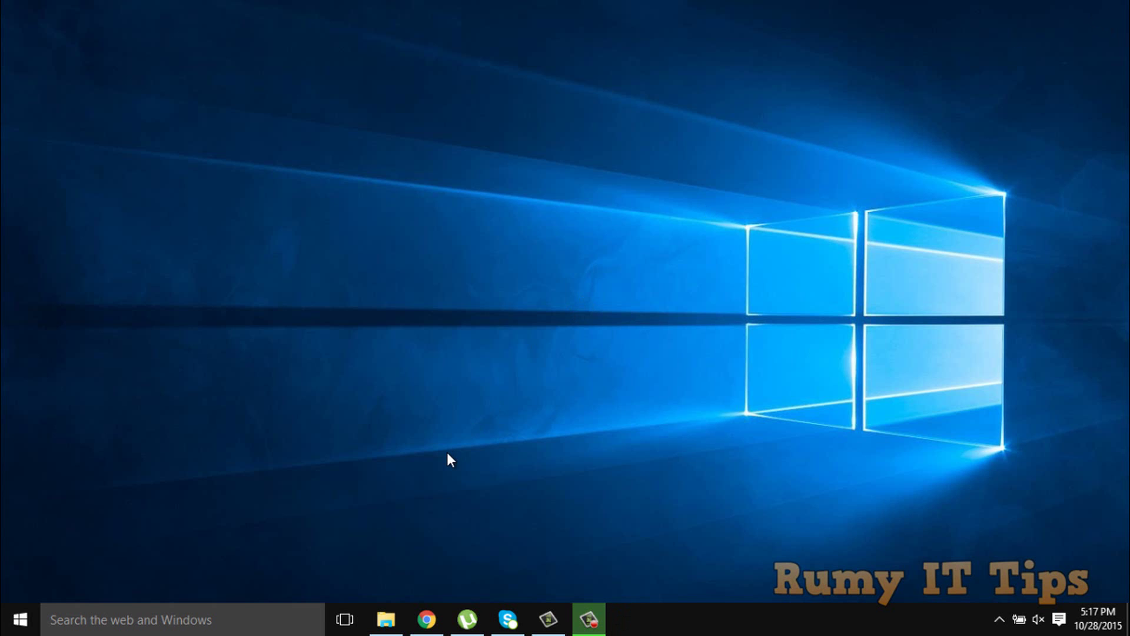
# Go to Settings > Devices > Bluetooth and choose Remove device on the phone Rumy.
pyautogui.click(20, 618)
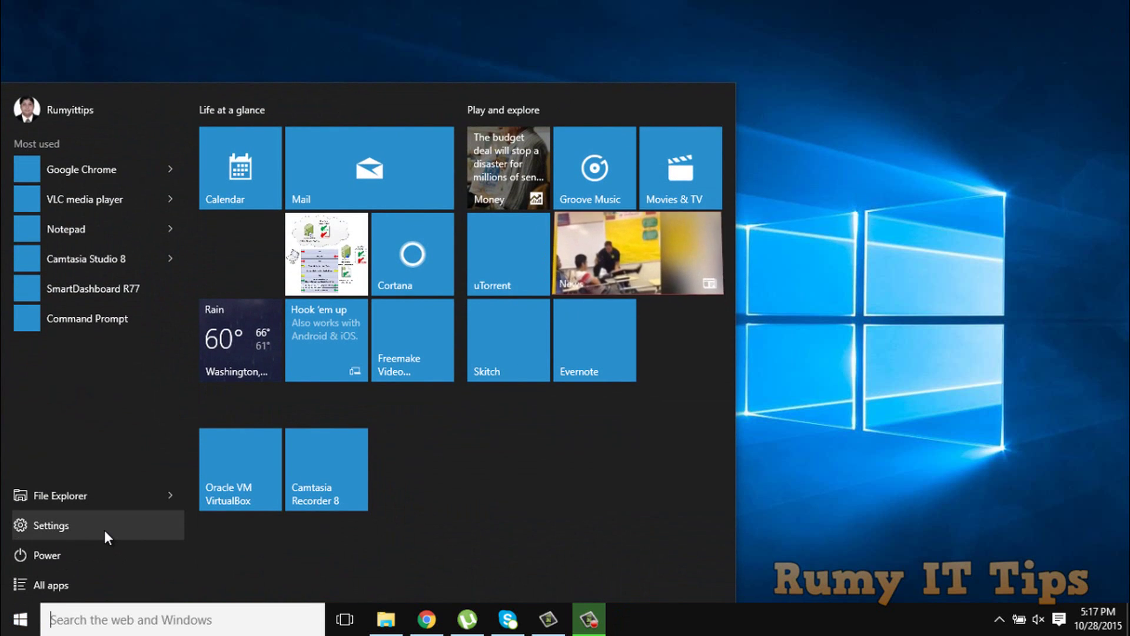
pyautogui.click(106, 536)
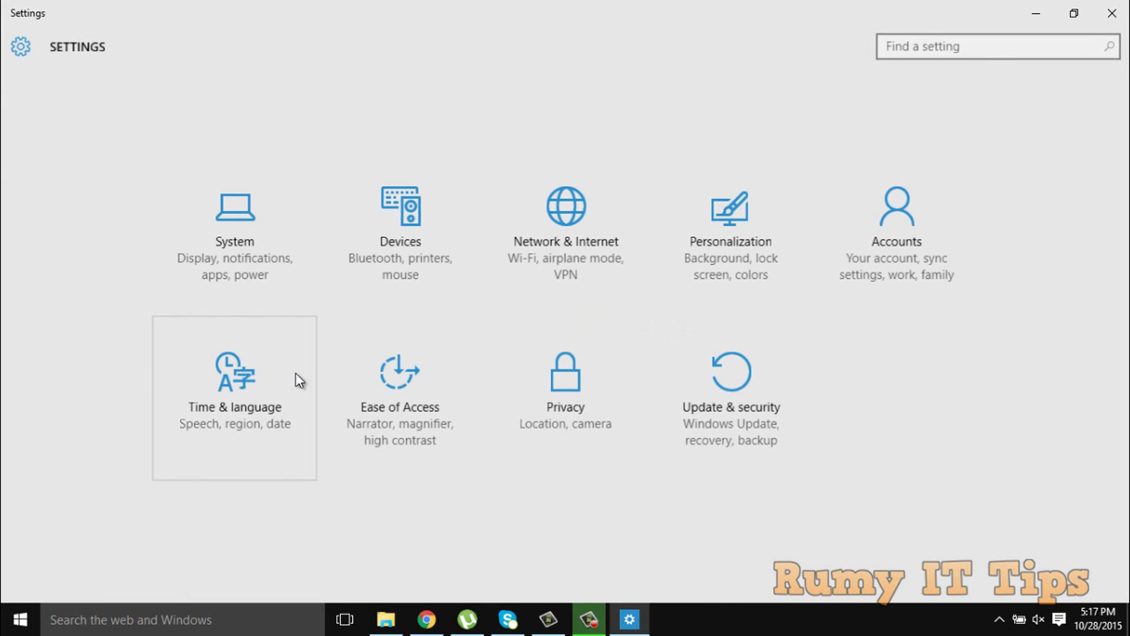
pyautogui.click(449, 204)
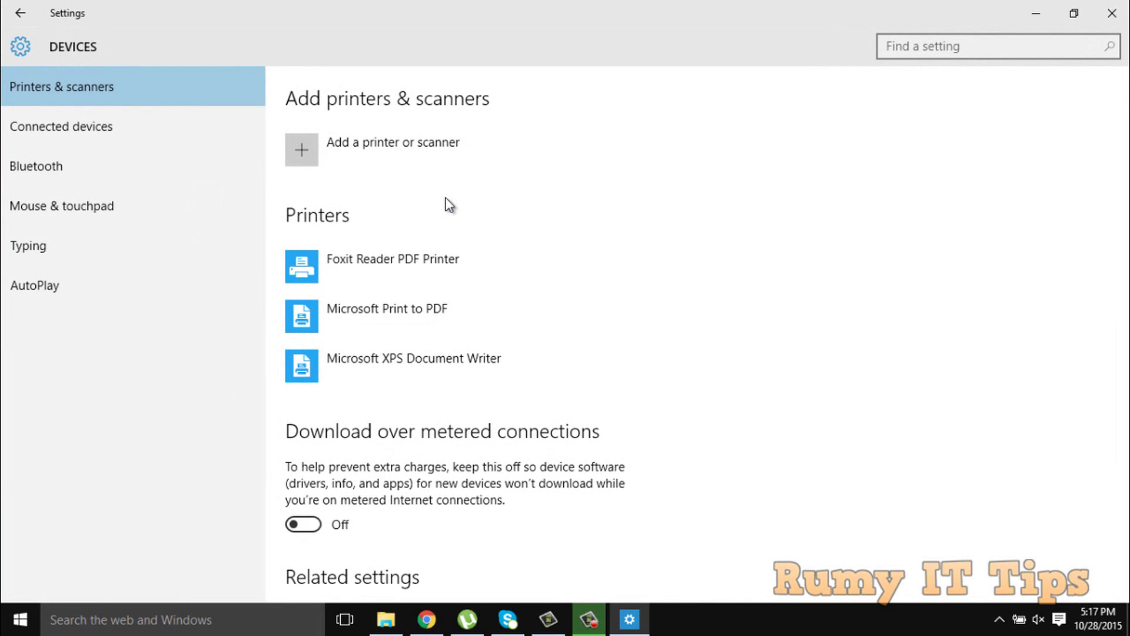
pyautogui.click(130, 178)
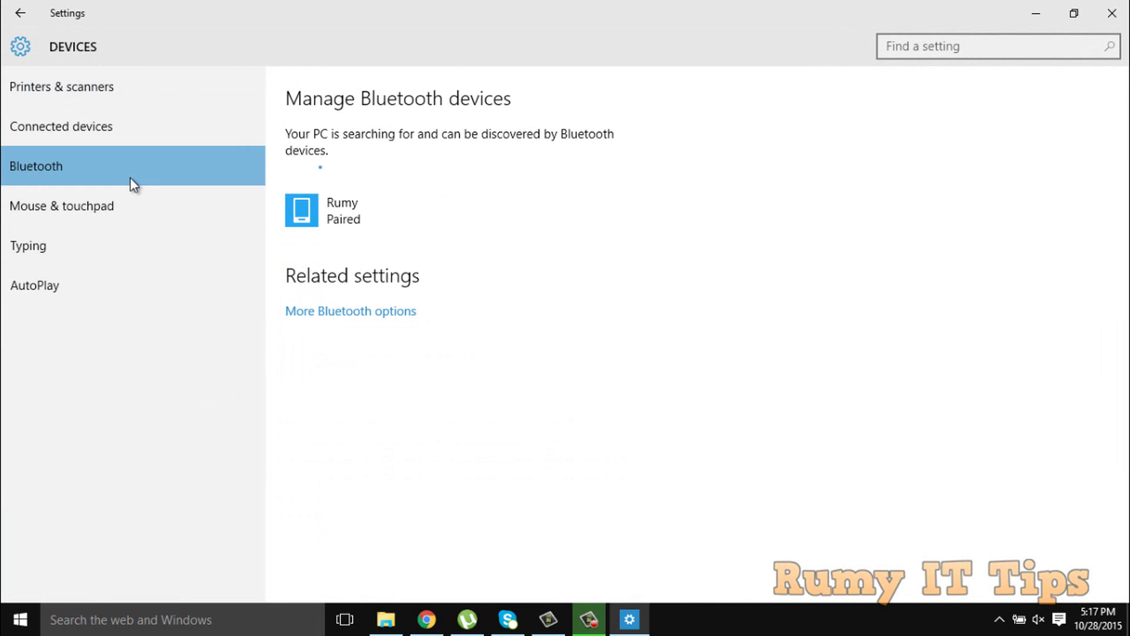
pyautogui.click(355, 219)
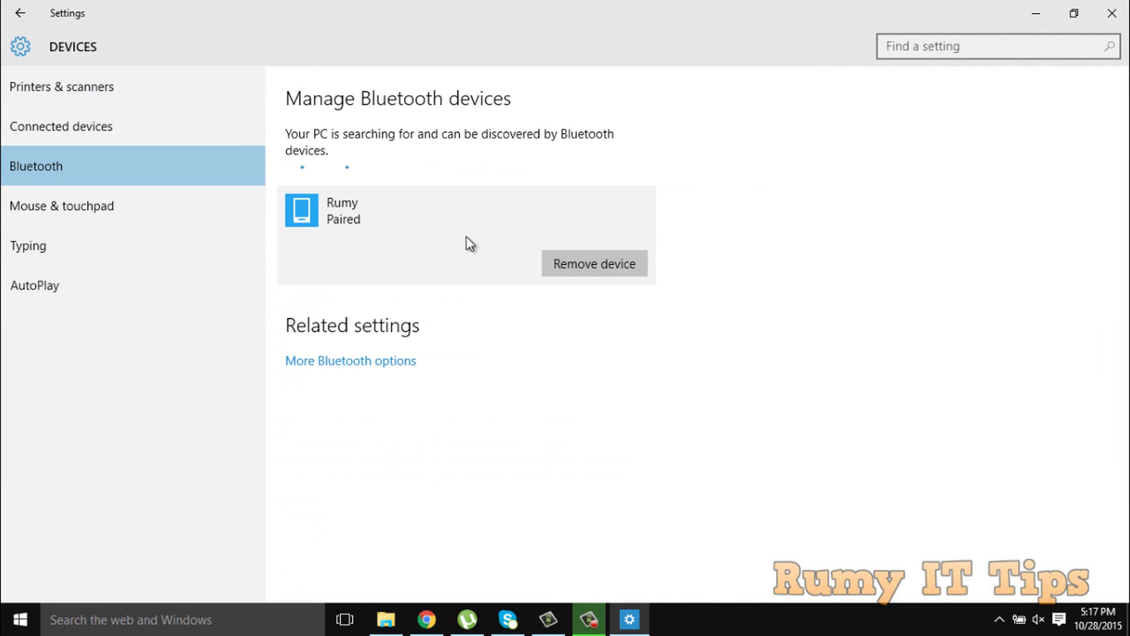
pyautogui.click(562, 268)
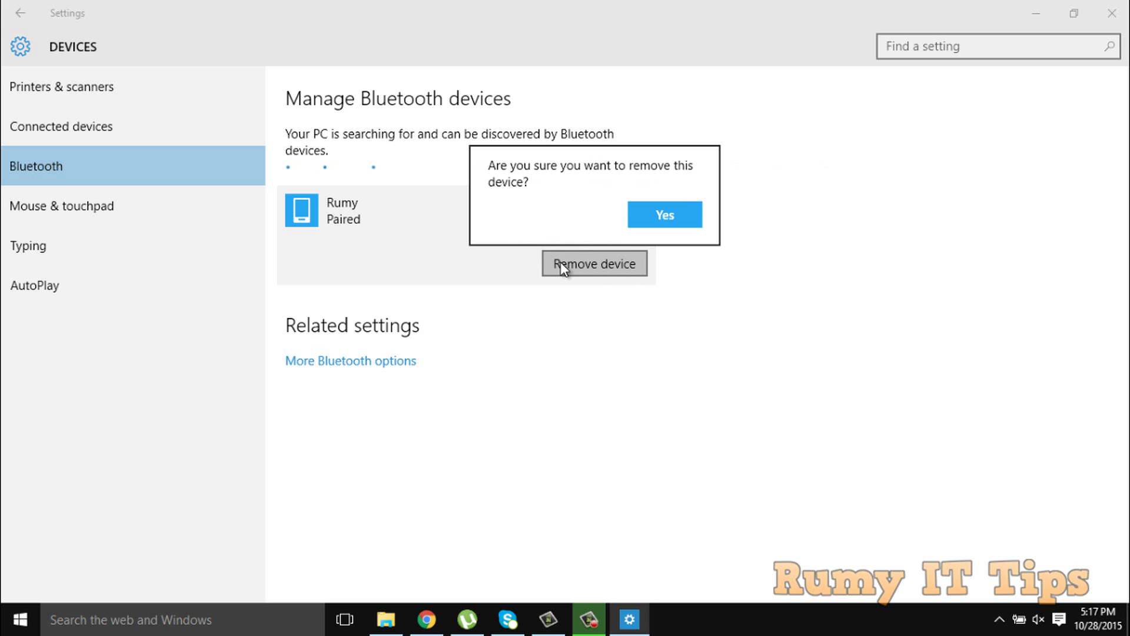
# Confirm removing Rumy, then select it again once it reappears as Ready to pair.
pyautogui.click(673, 211)
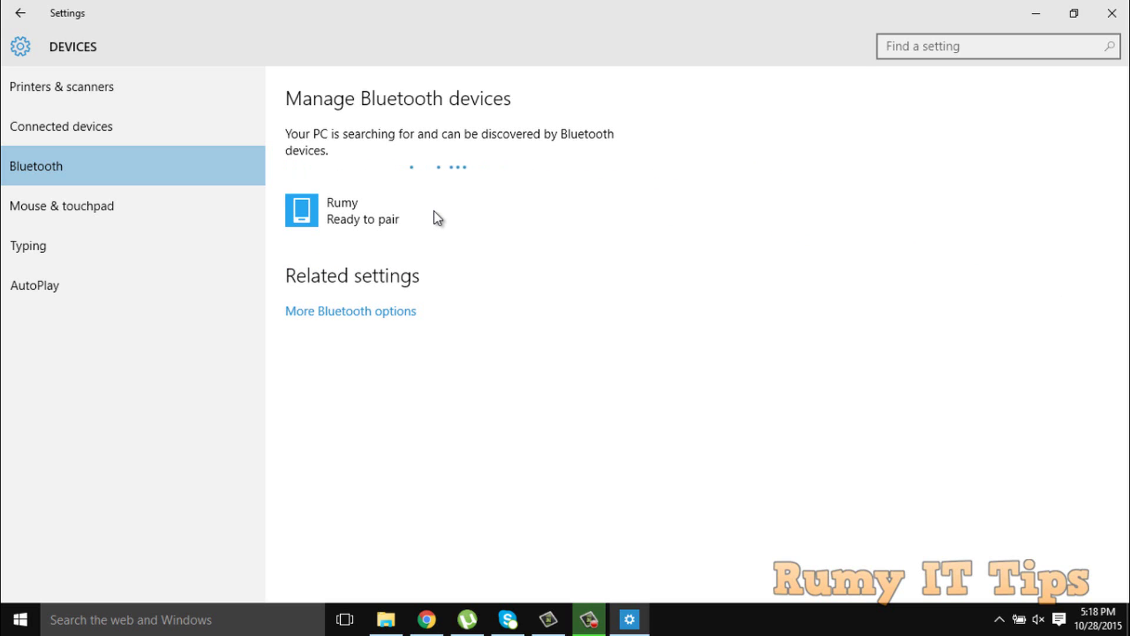
pyautogui.click(395, 219)
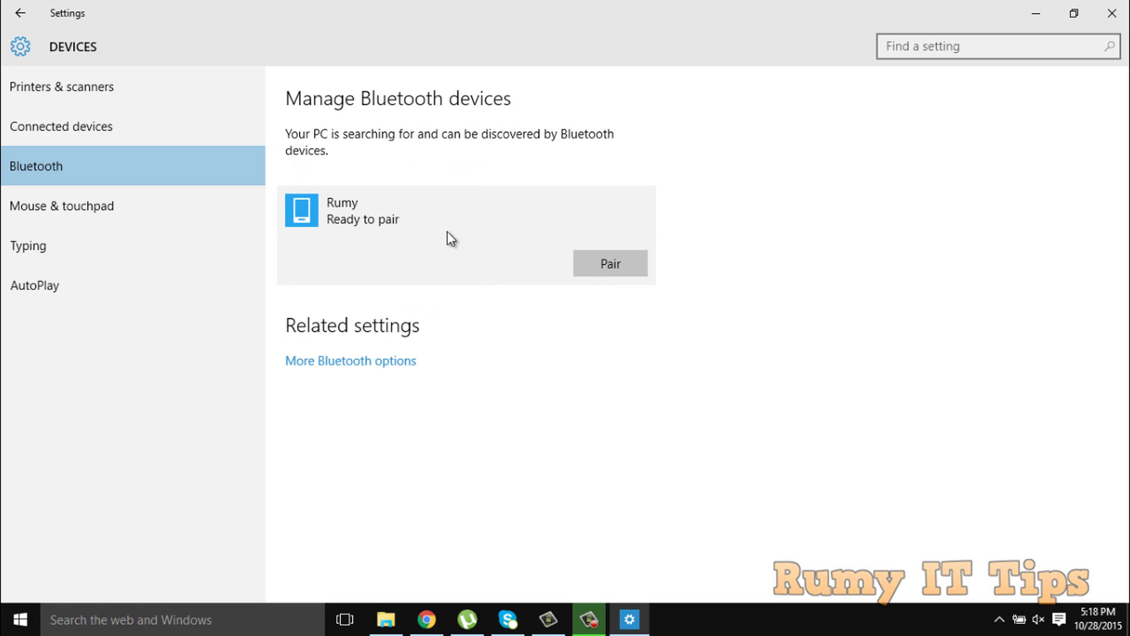
# Pair with Rumy, accept the matching passcodes, and minimize Settings once it shows Connected.
pyautogui.click(595, 266)
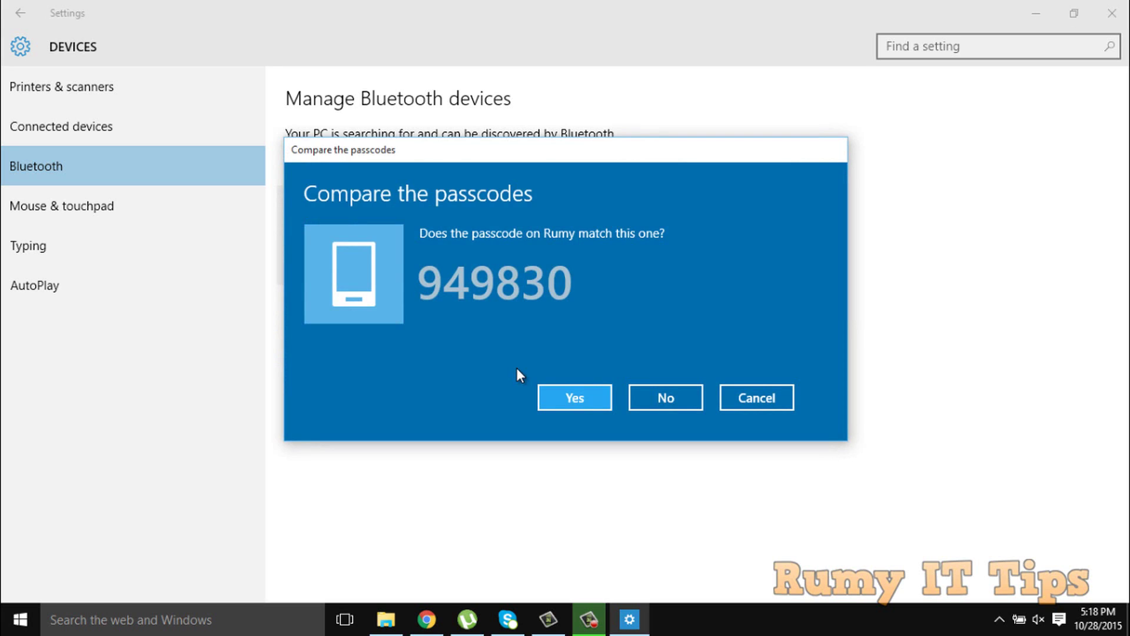
pyautogui.click(561, 400)
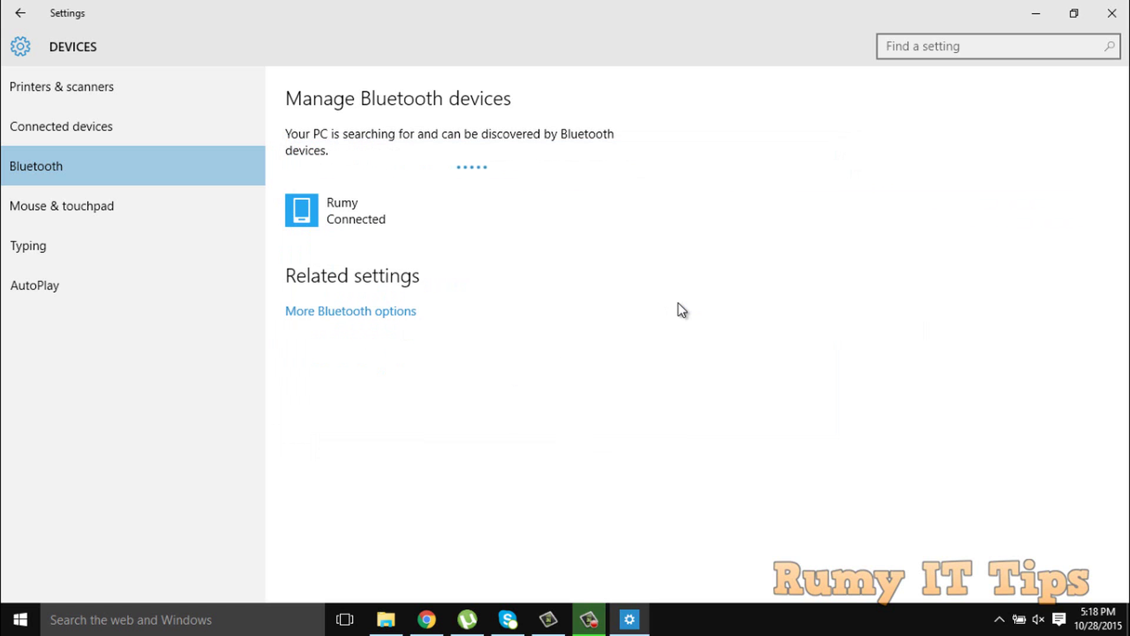
pyautogui.click(1035, 13)
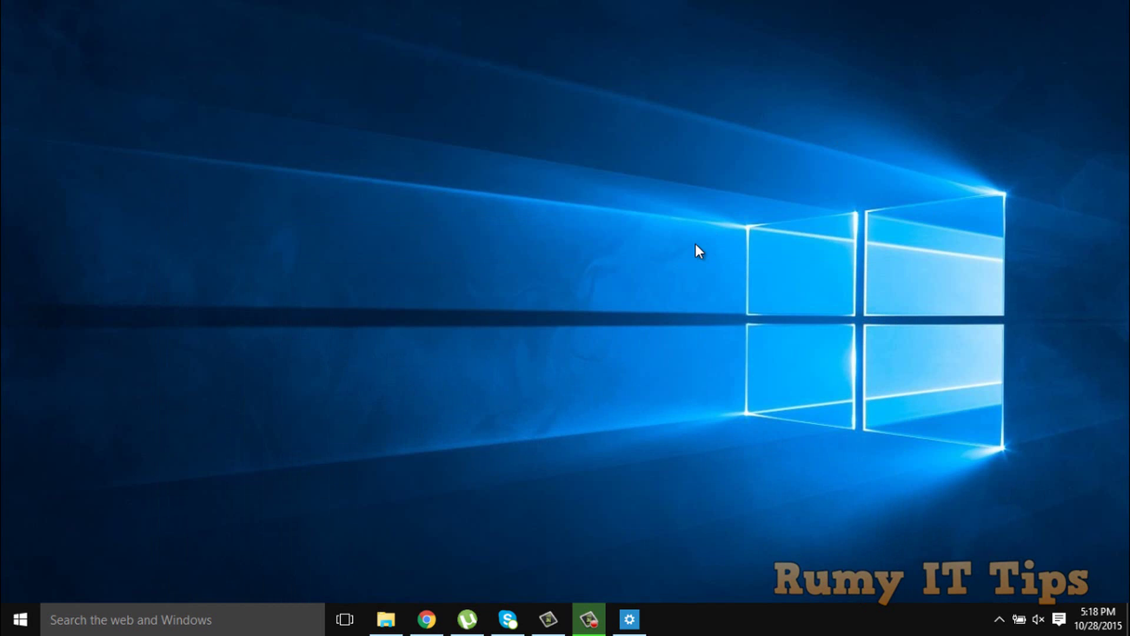